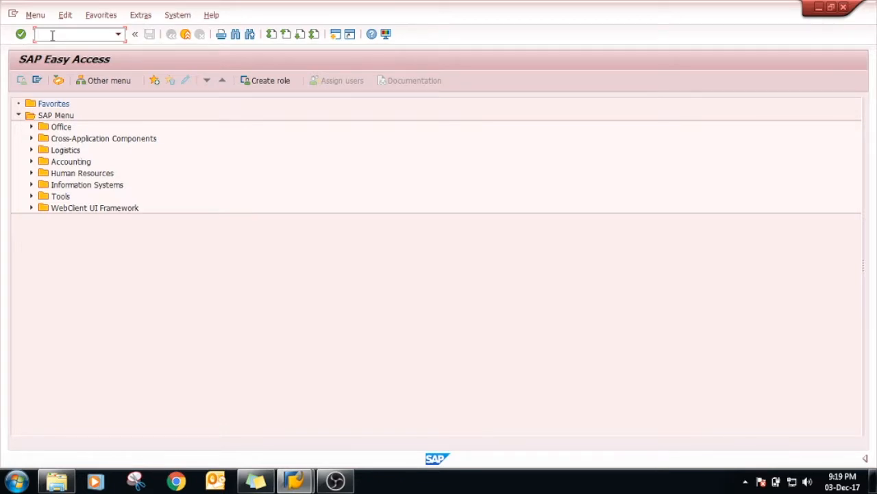
pyautogui.write('spro')
# Step: Run SPRO and navigate Enterprise Structure > Definition > Logistics Execution to the shipping point activity
pyautogui.press('Return')
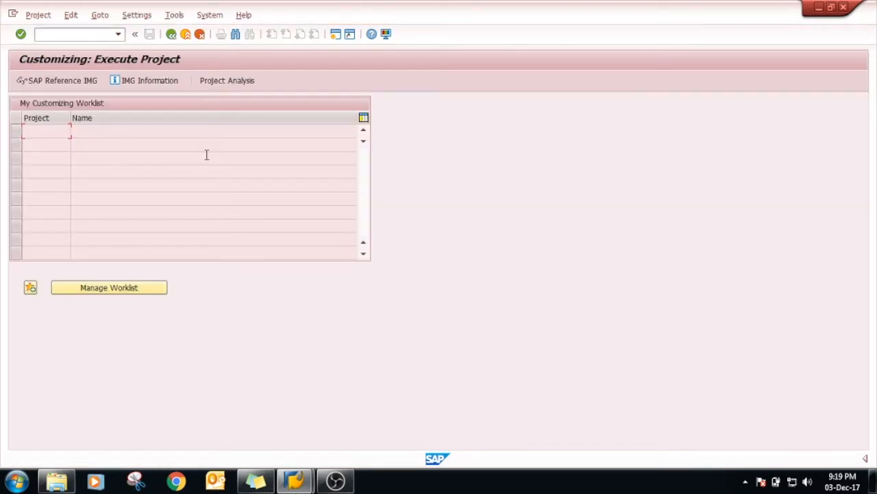
pyautogui.click(47, 82)
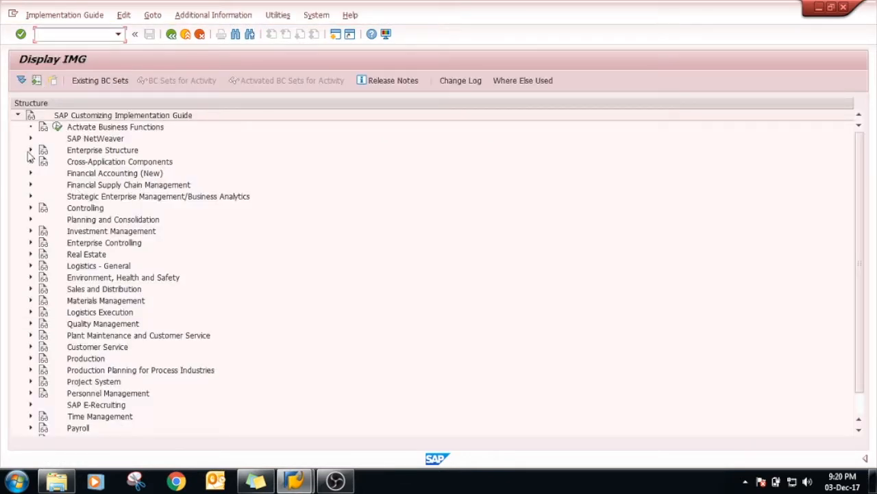
pyautogui.click(30, 150)
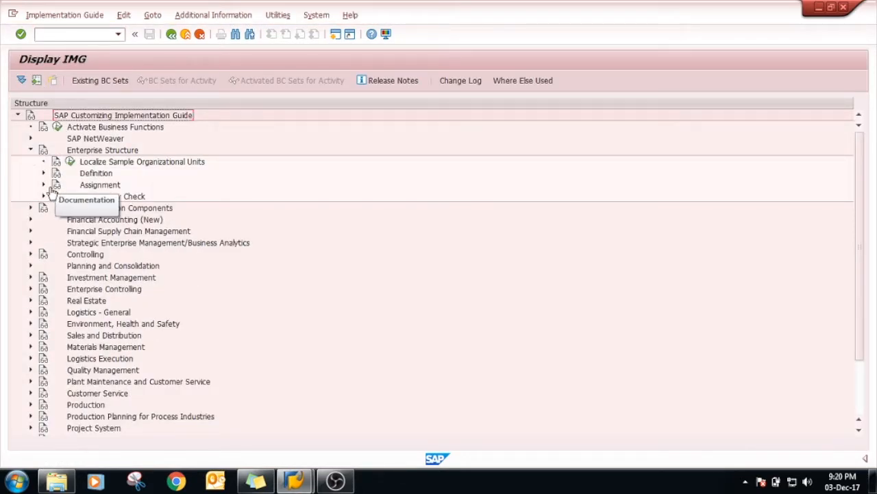
pyautogui.click(43, 174)
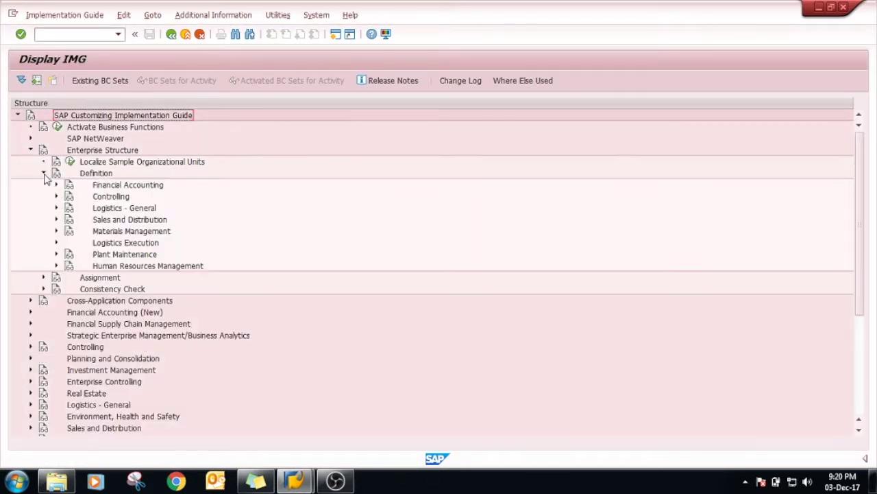
pyautogui.click(56, 243)
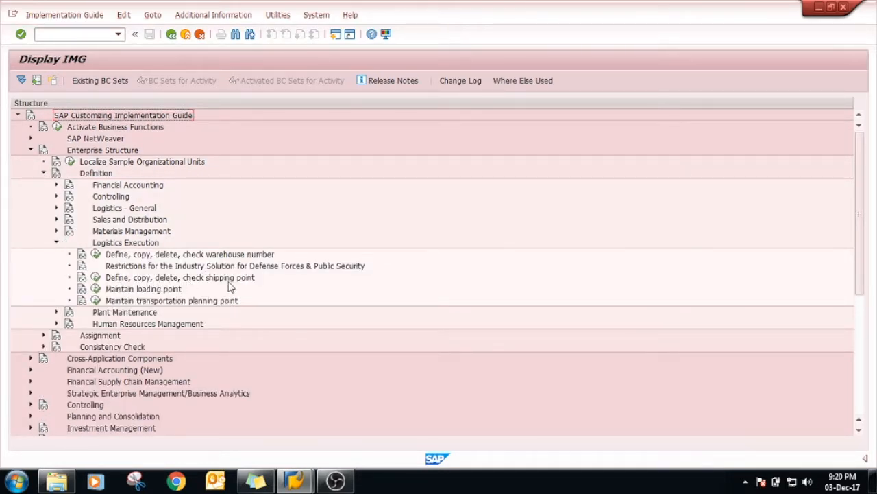
pyautogui.click(96, 277)
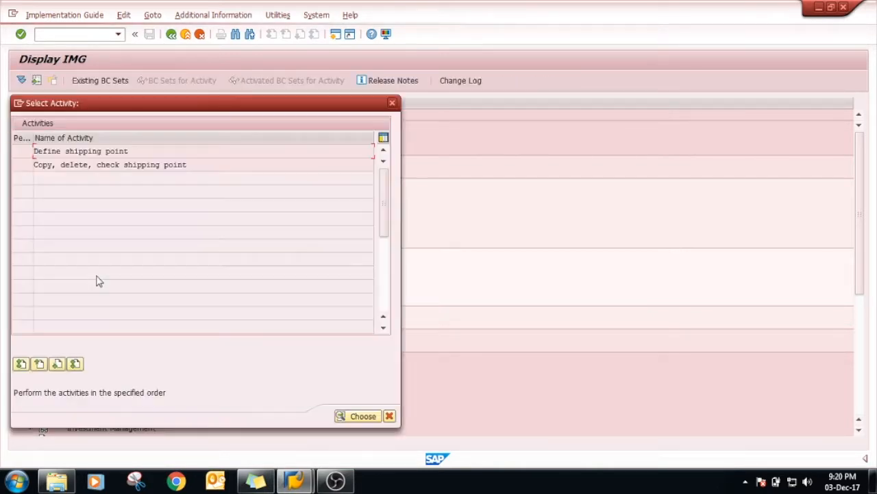
# Step: In Define shipping point, select shipping point 0001 and copy it as a new entry
pyautogui.doubleClick(61, 151)
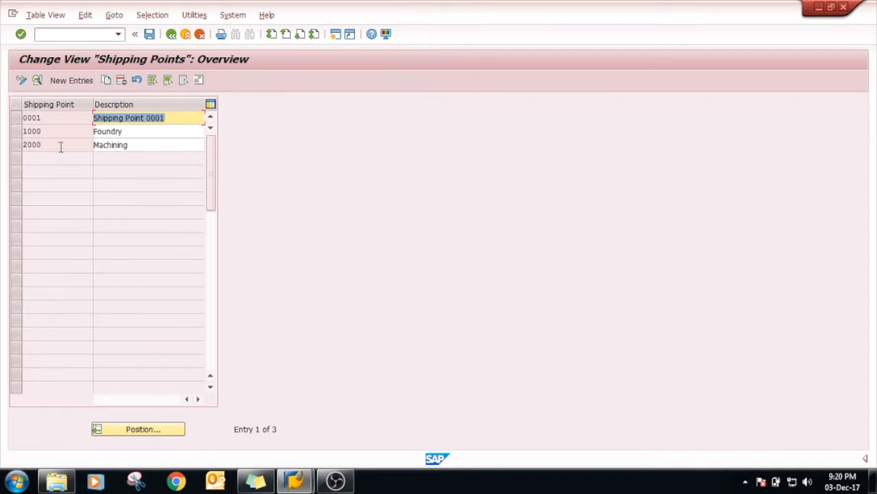
pyautogui.click(16, 120)
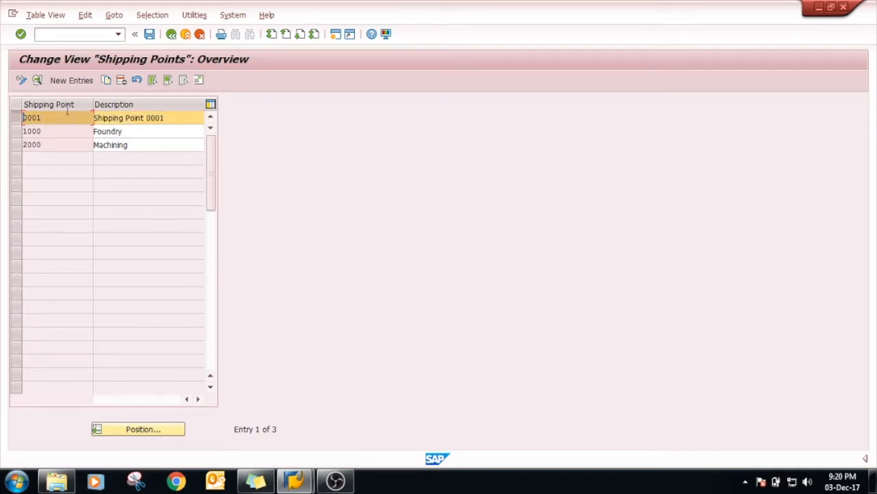
pyautogui.click(108, 82)
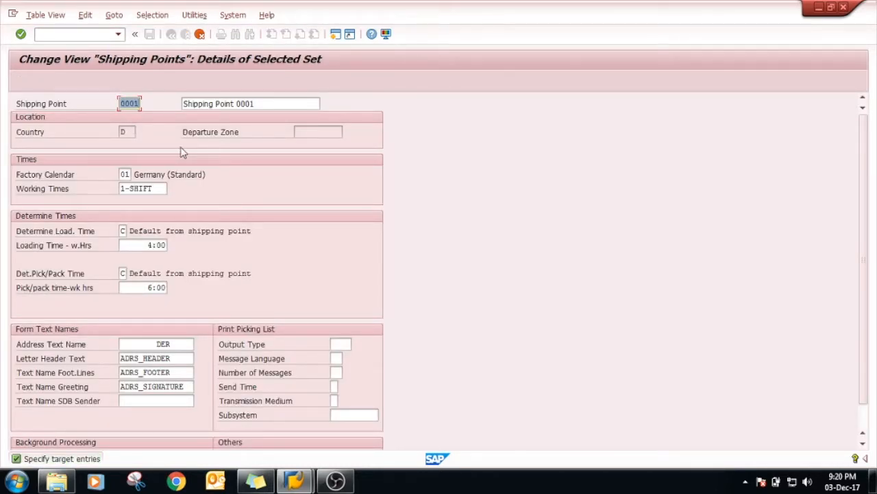
pyautogui.write('Test')
# Step: Enter the code Test and the description 'Test 1 Shipping Point' for the copied shipping point
pyautogui.press('Tab')
pyautogui.write('Test 1 ')
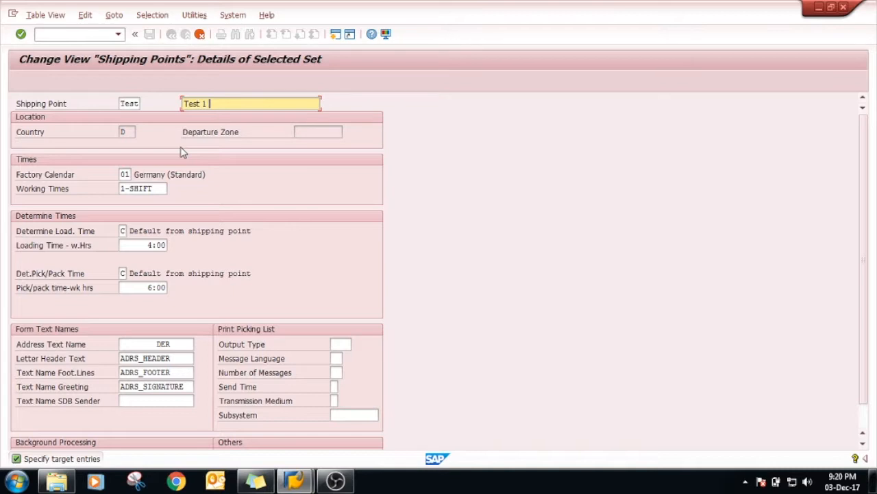
pyautogui.write('Sh')
pyautogui.write('ippin')
pyautogui.write('g Pou=i')
pyautogui.write('n')
pyautogui.write('===')
pyautogui.press('BackSpace')
pyautogui.press('BackSpace')
pyautogui.press('BackSpace')
pyautogui.press('BackSpace')
pyautogui.press('BackSpace')
pyautogui.press('BackSpace')
pyautogui.press('BackSpace')
pyautogui.press('BackSpace')
# Step: Choose factory calendar IN India from the value help and confirm it
pyautogui.click(124, 176)
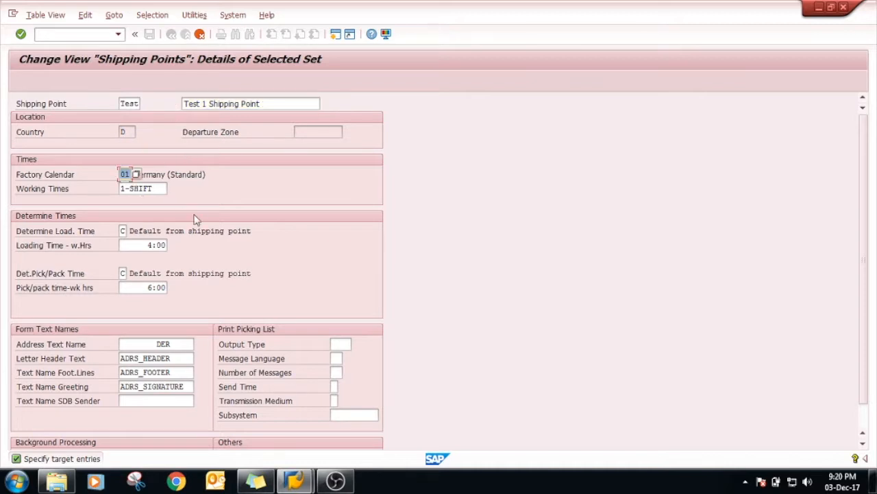
pyautogui.press('Return')
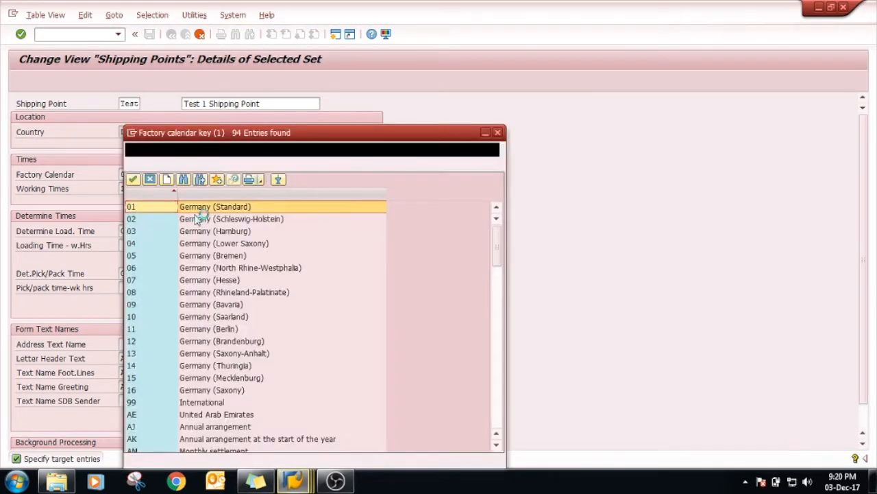
pyautogui.scroll(-3, 223, 278)
pyautogui.scroll(-2, 231, 296)
pyautogui.scroll(-1, 231, 397)
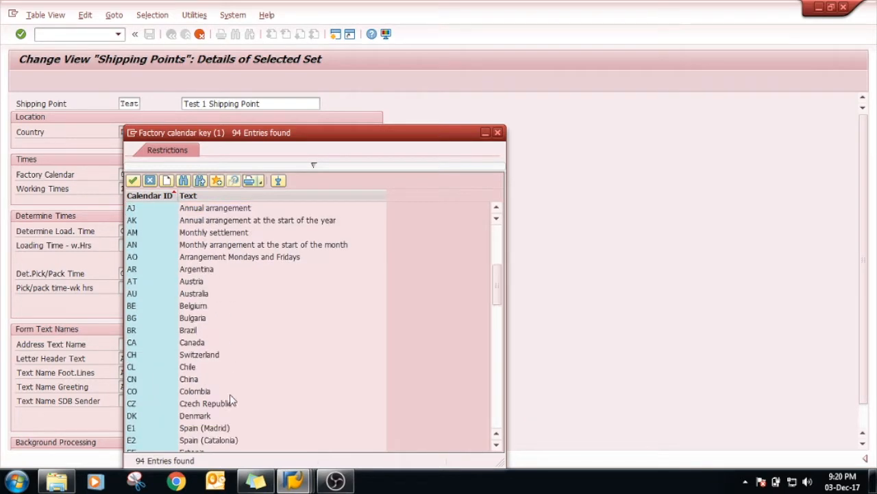
pyautogui.scroll(-1, 223, 414)
pyautogui.scroll(-4, 206, 384)
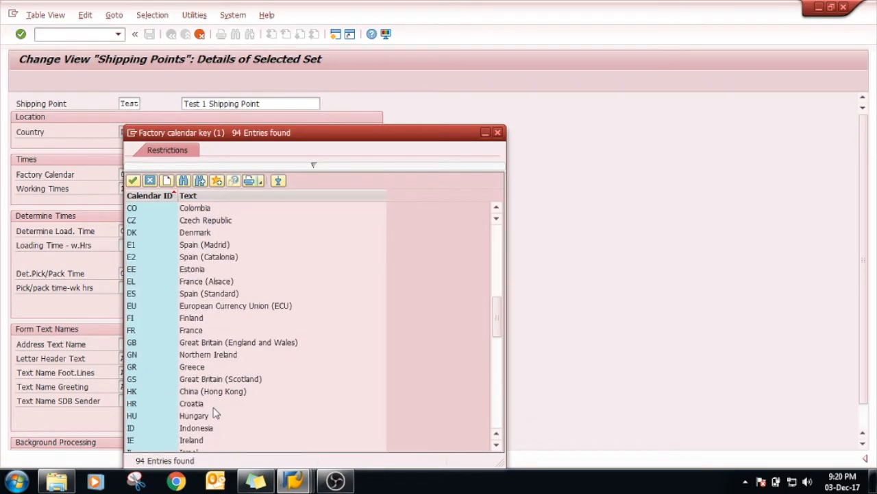
pyautogui.scroll(-5, 216, 412)
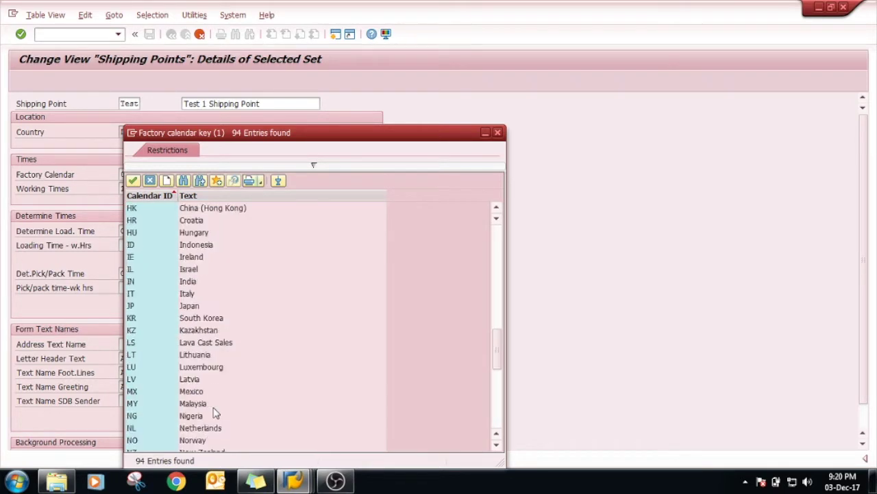
pyautogui.doubleClick(190, 281)
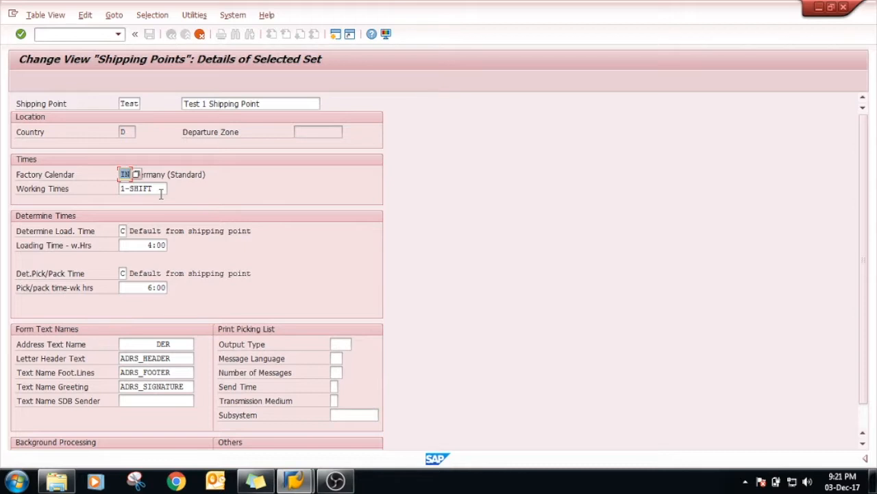
pyautogui.press('Return')
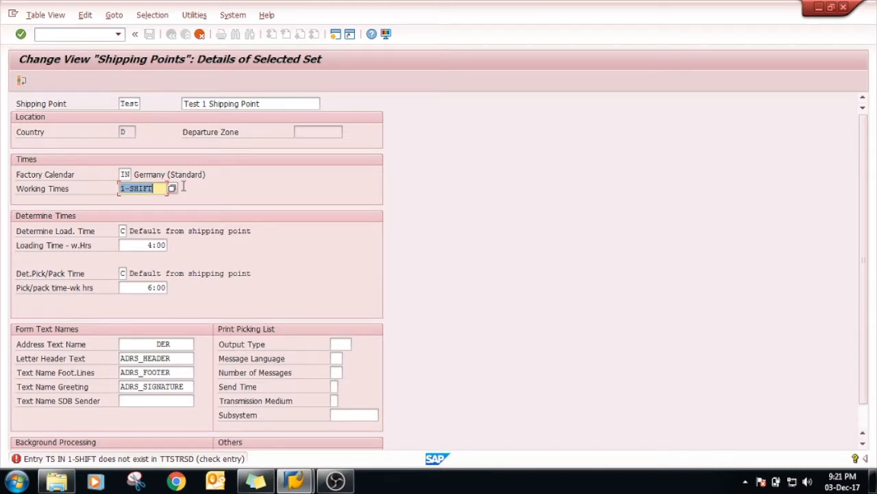
# Step: Clear working times and set the address to title Company, country IN, region 27, then accept
pyautogui.press('Delete')
pyautogui.press('Return')
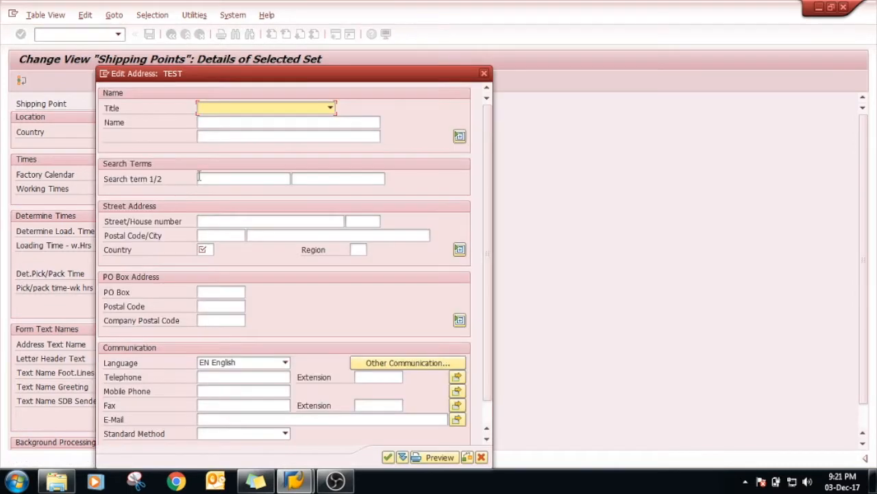
pyautogui.click(249, 110)
pyautogui.click(207, 250)
pyautogui.write('IN')
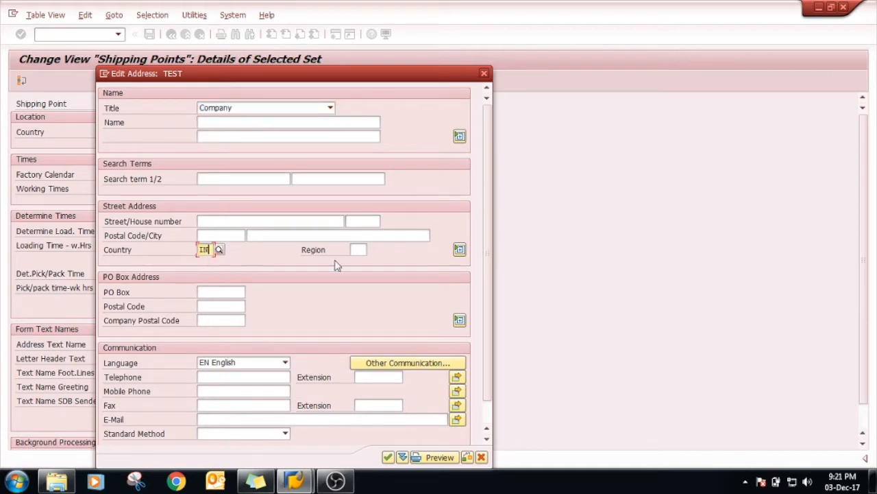
pyautogui.click(360, 251)
pyautogui.write('27')
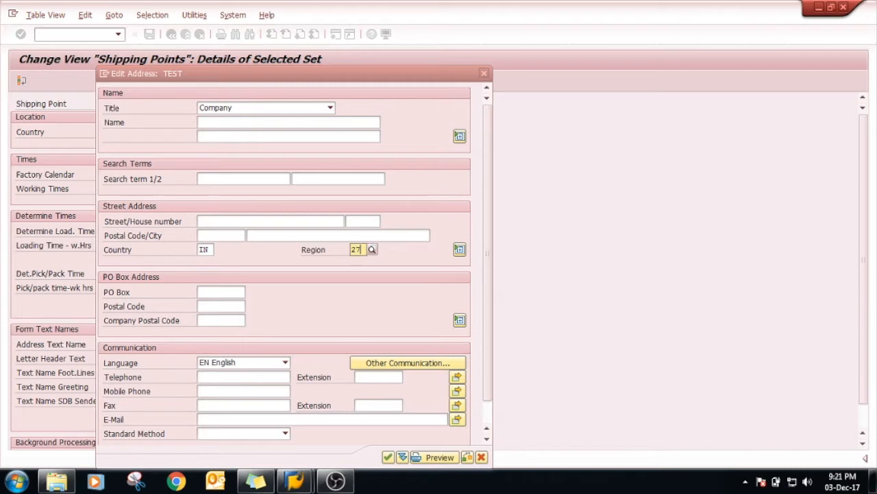
pyautogui.press('F4')
pyautogui.write('27')
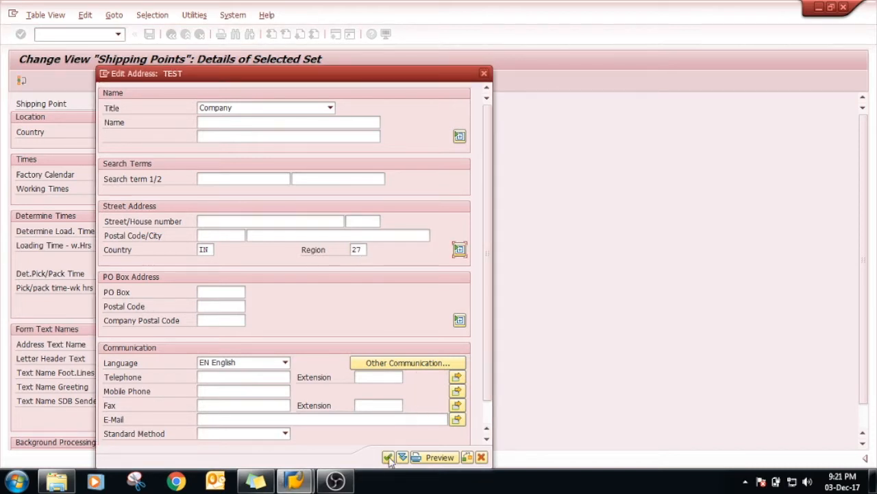
pyautogui.click(388, 457)
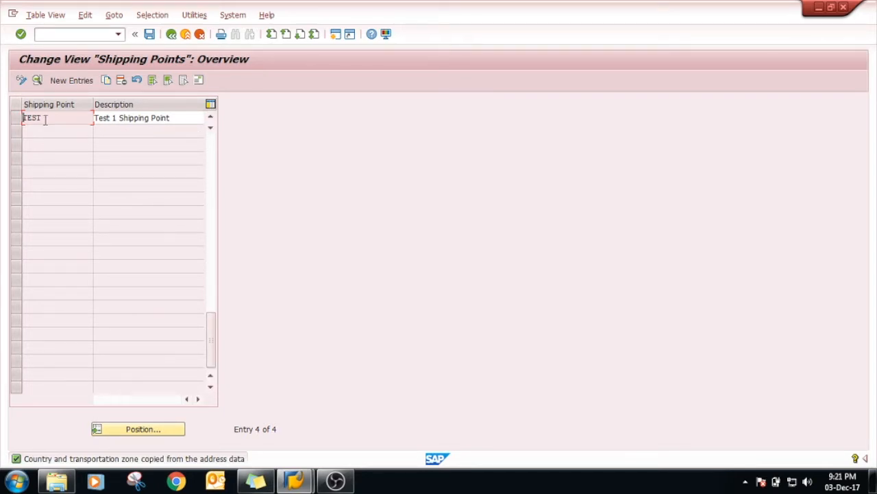
pyautogui.click(23, 118)
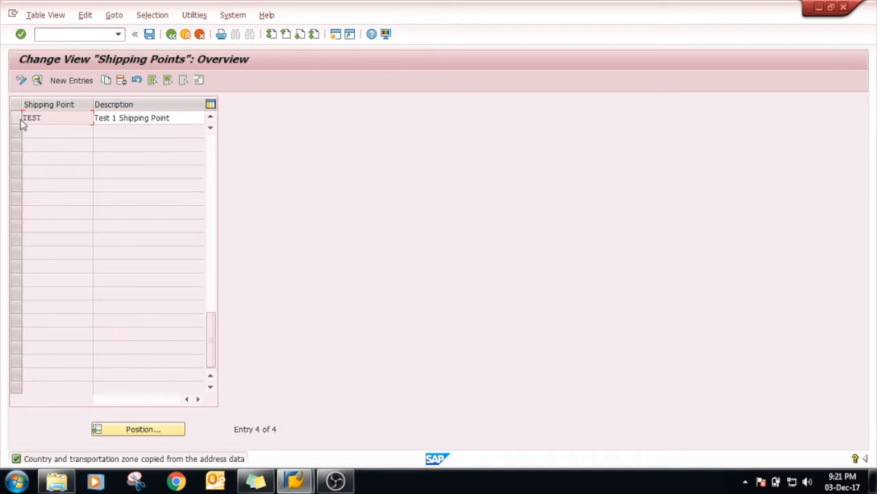